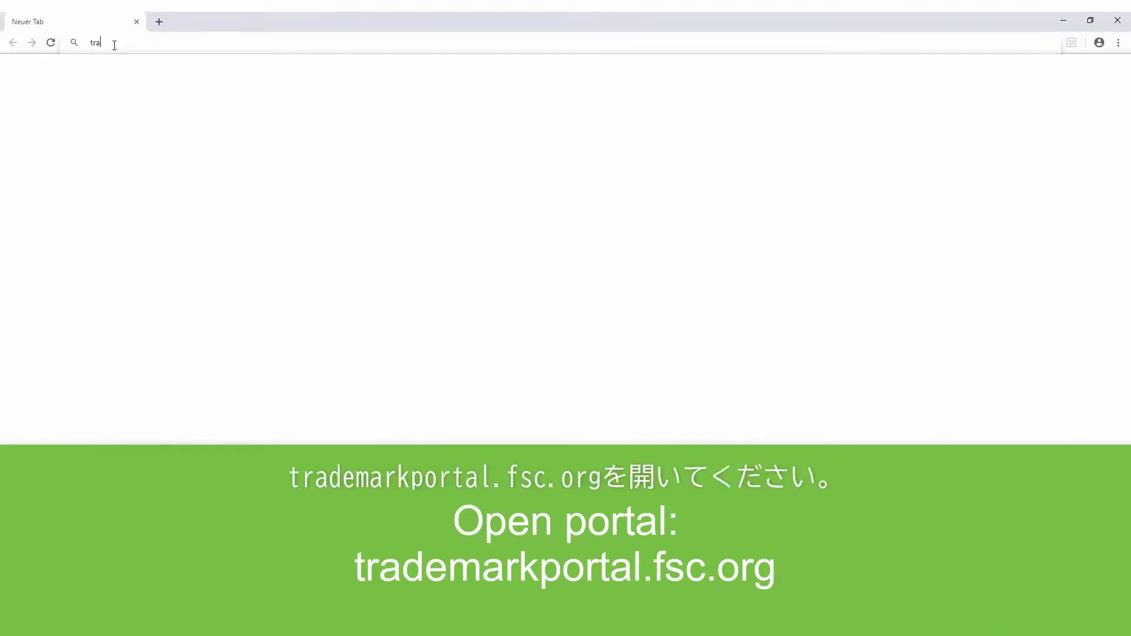
Step: Go to trademarkportal.fsc.org in Google Chrome
type("kportal.fs")
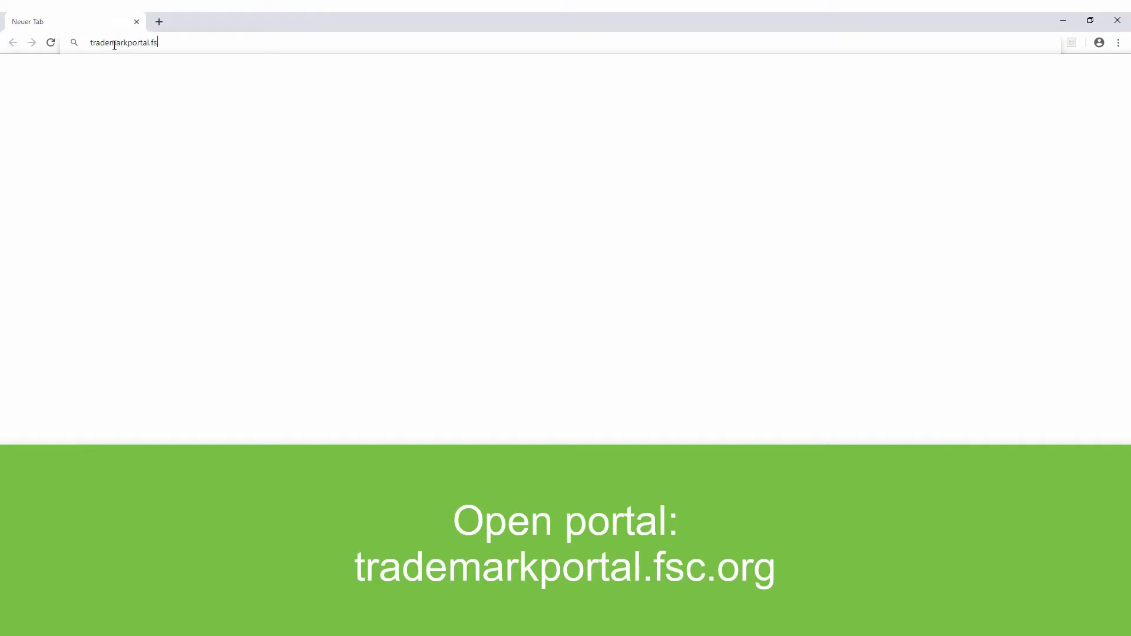
type("c.org")
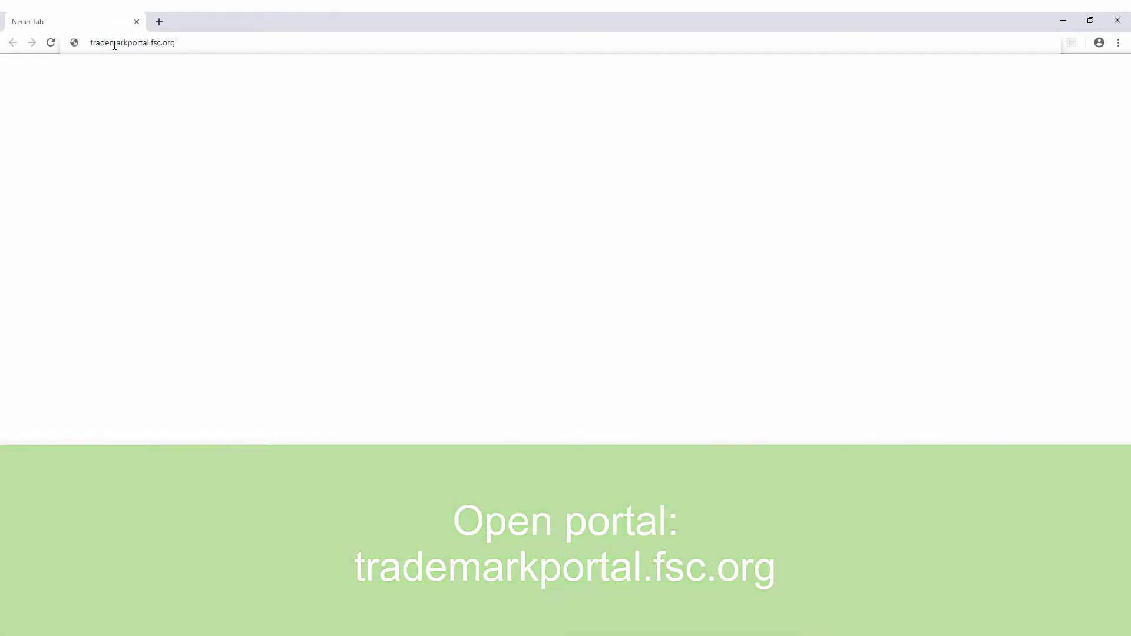
key("Return")
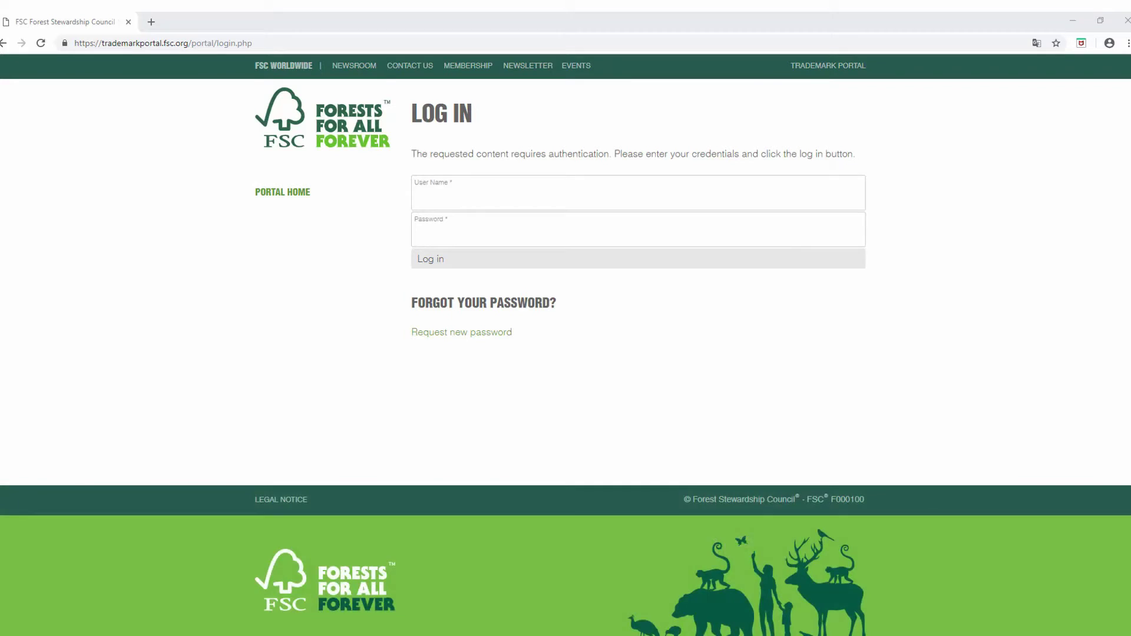
Step: Log in to the FSC Trademark Portal with the account's user name and password
left_click(443, 199)
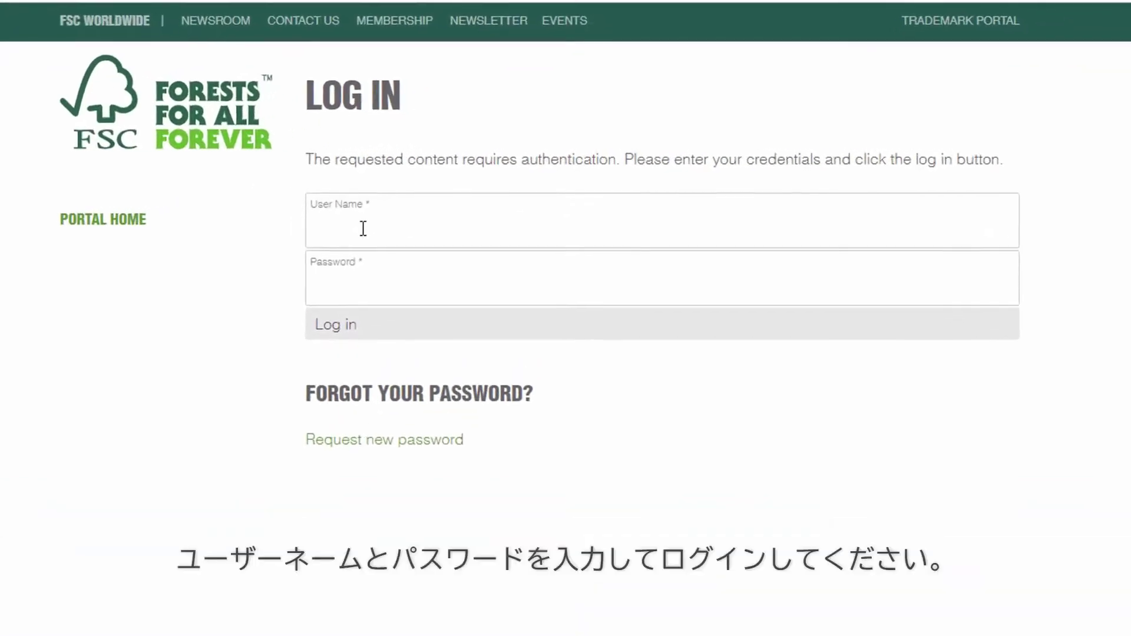
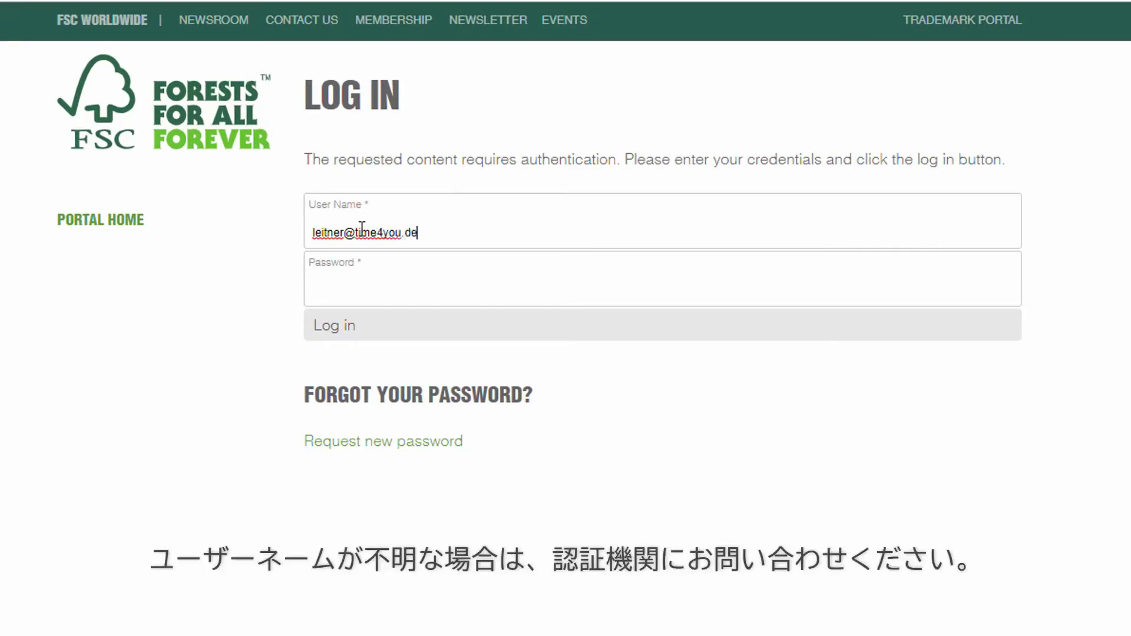
key("Tab")
type("•••••••••••")
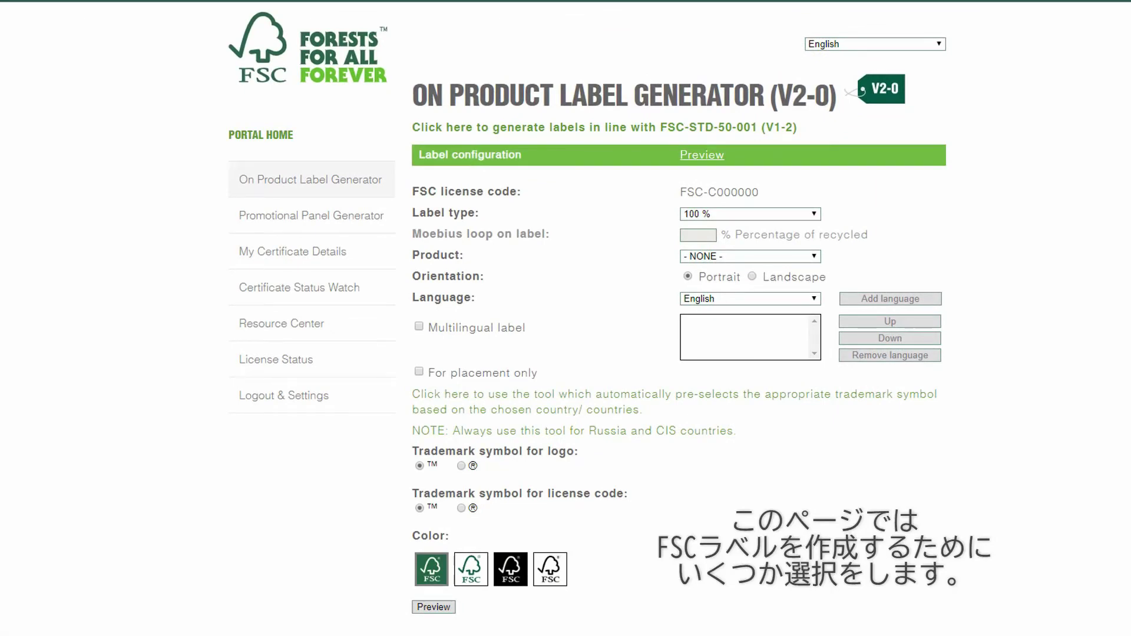
Step: Pick 100 % as the label type and Paper as the product, with Portrait orientation
left_click(814, 217)
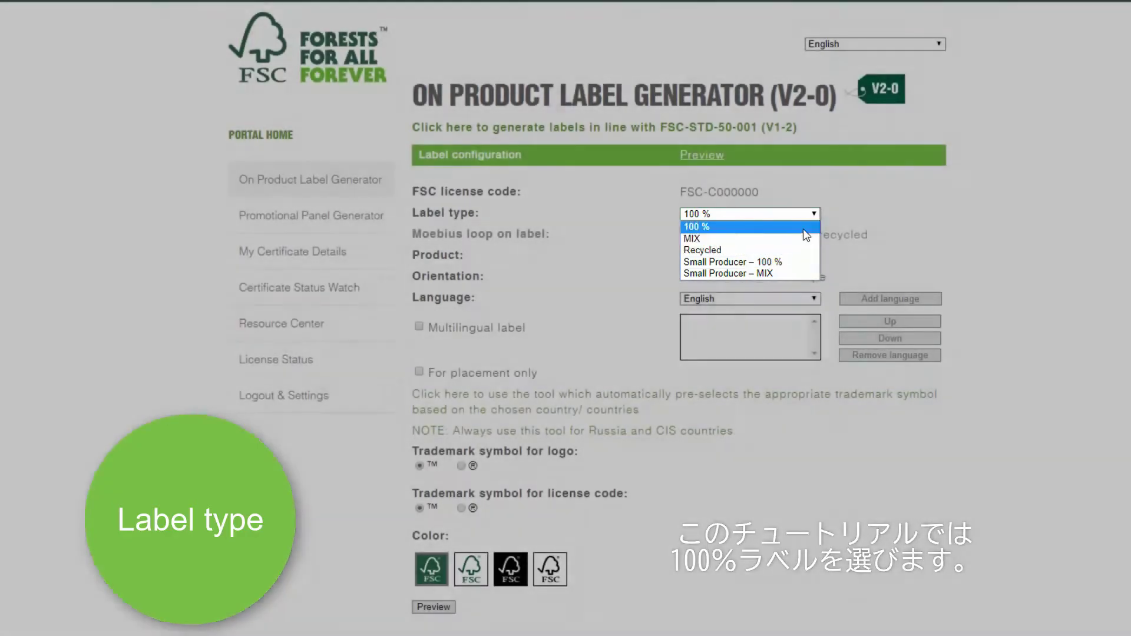
left_click(803, 227)
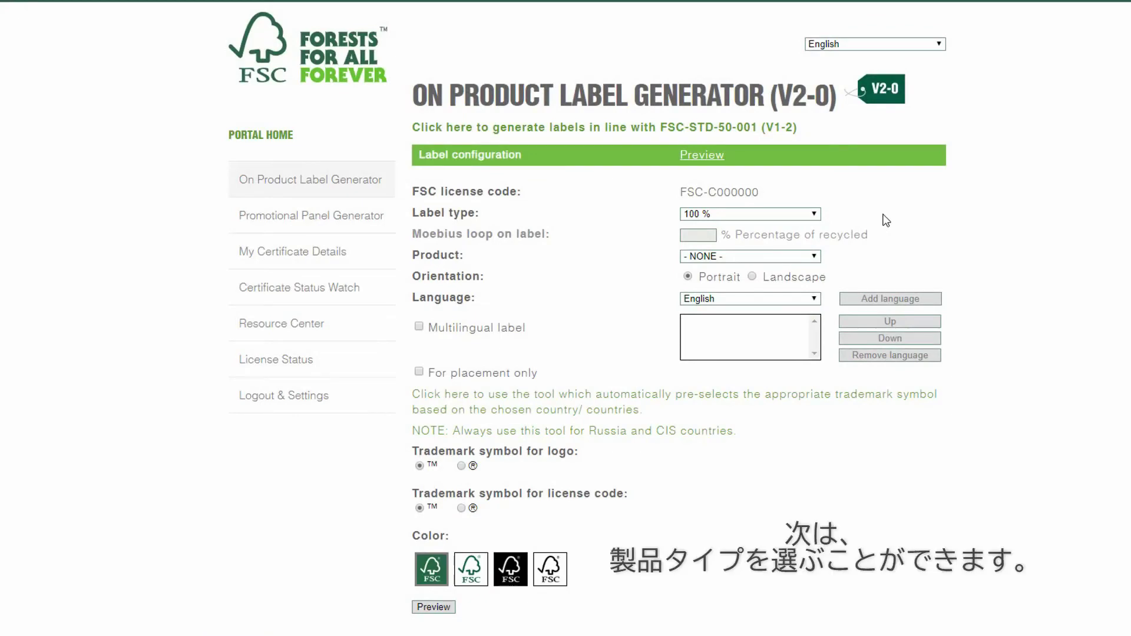
left_click(817, 257)
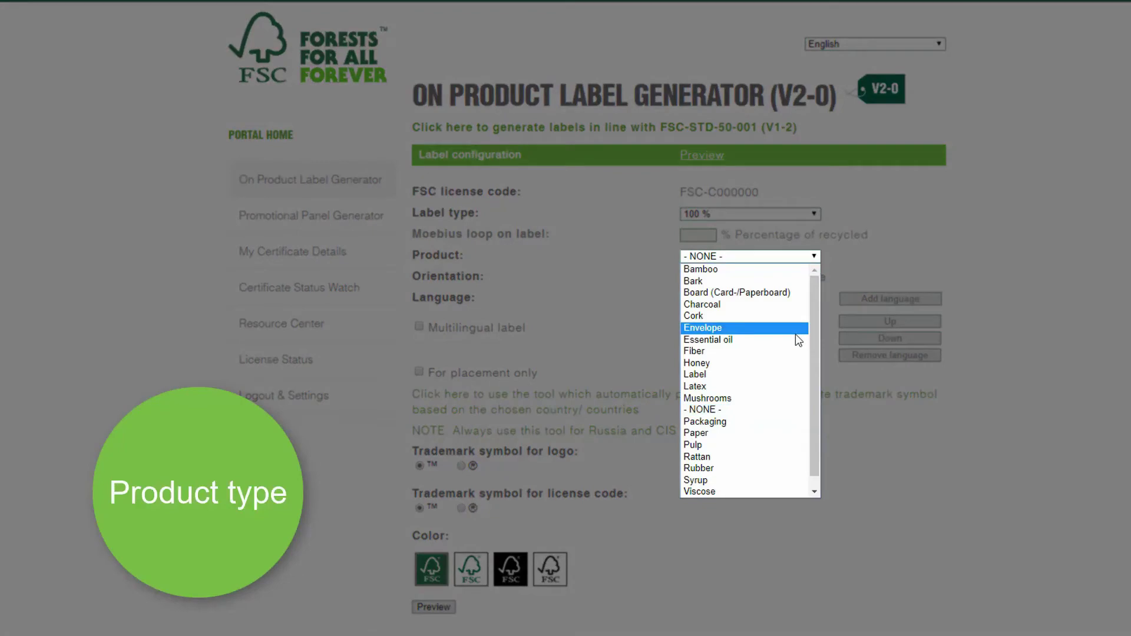
left_click(781, 432)
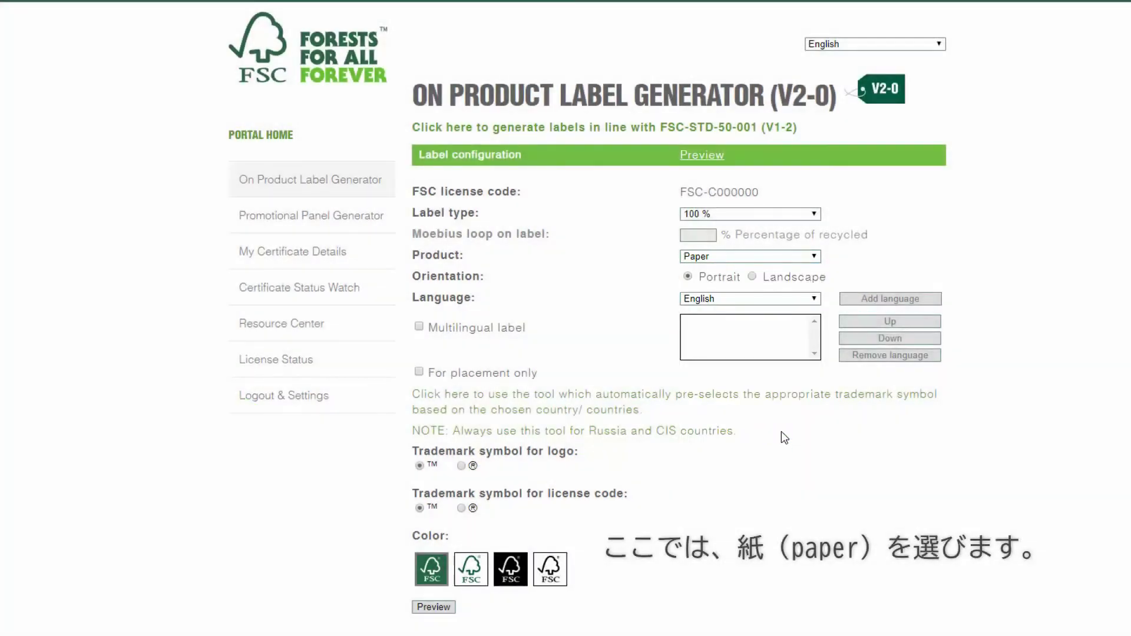
left_click(753, 276)
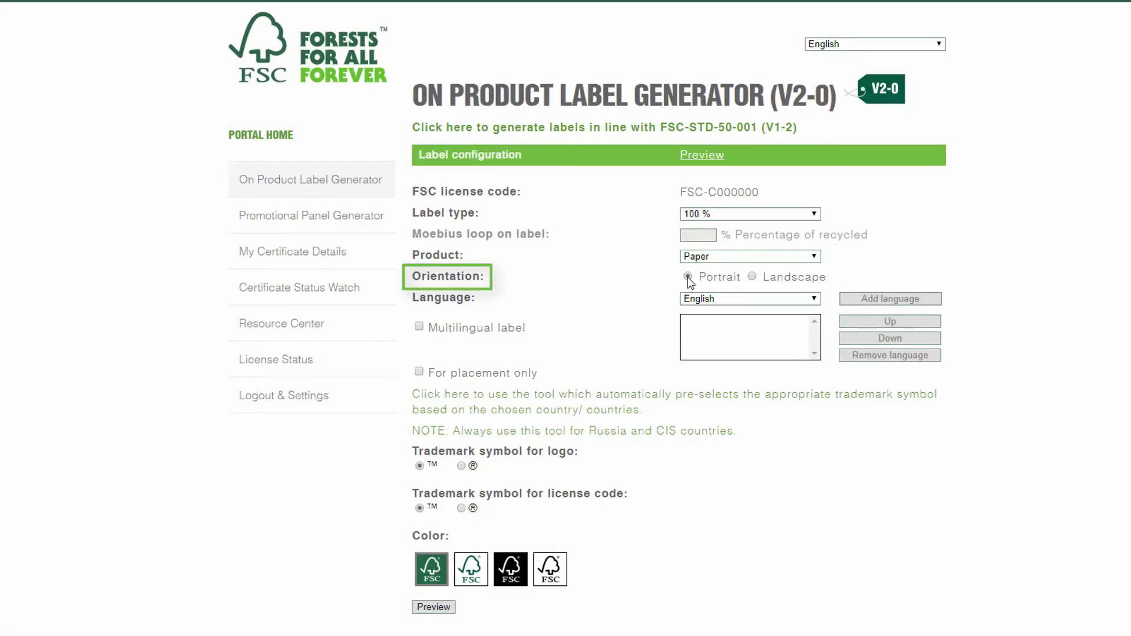
Step: Keep English as the label language and tick Multilingual label
left_click(813, 299)
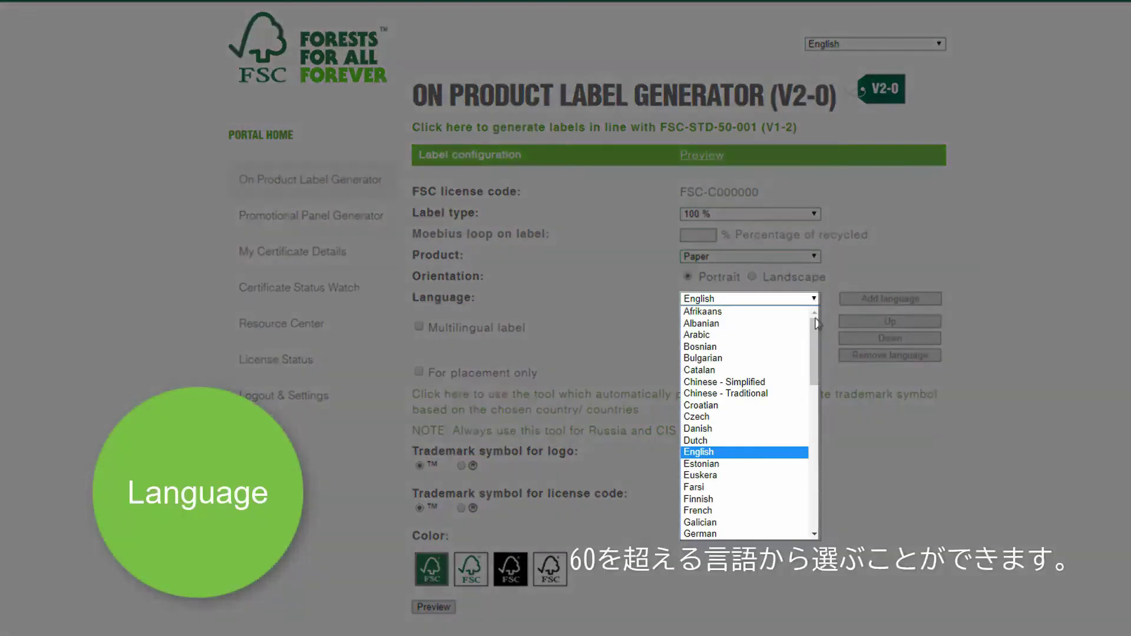
left_click_drag(816, 329, 817, 492)
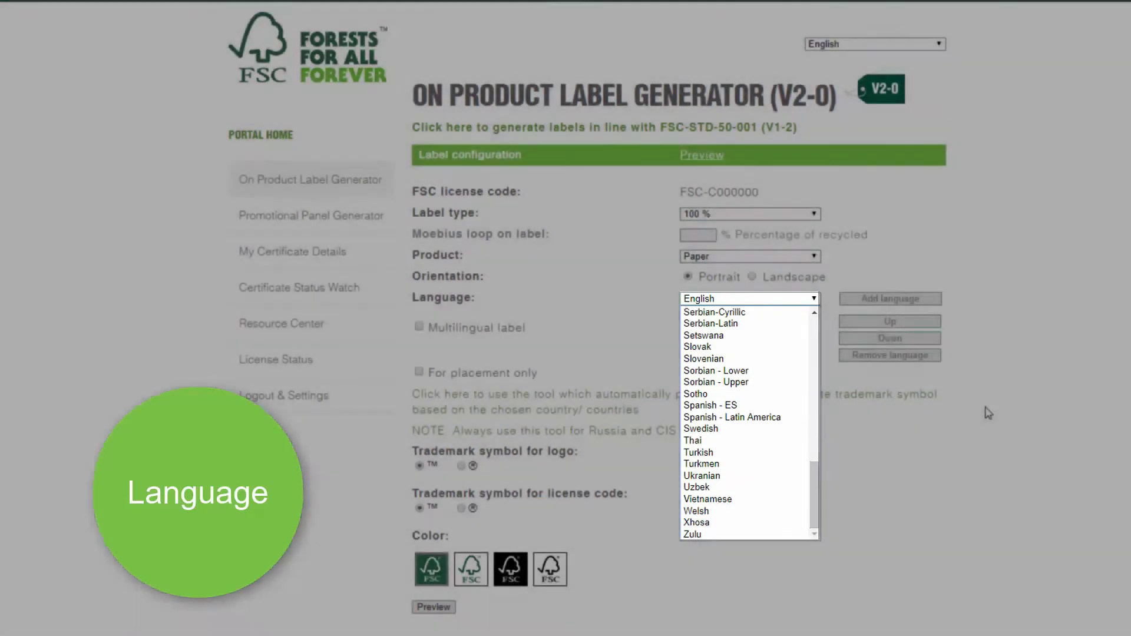
left_click(983, 406)
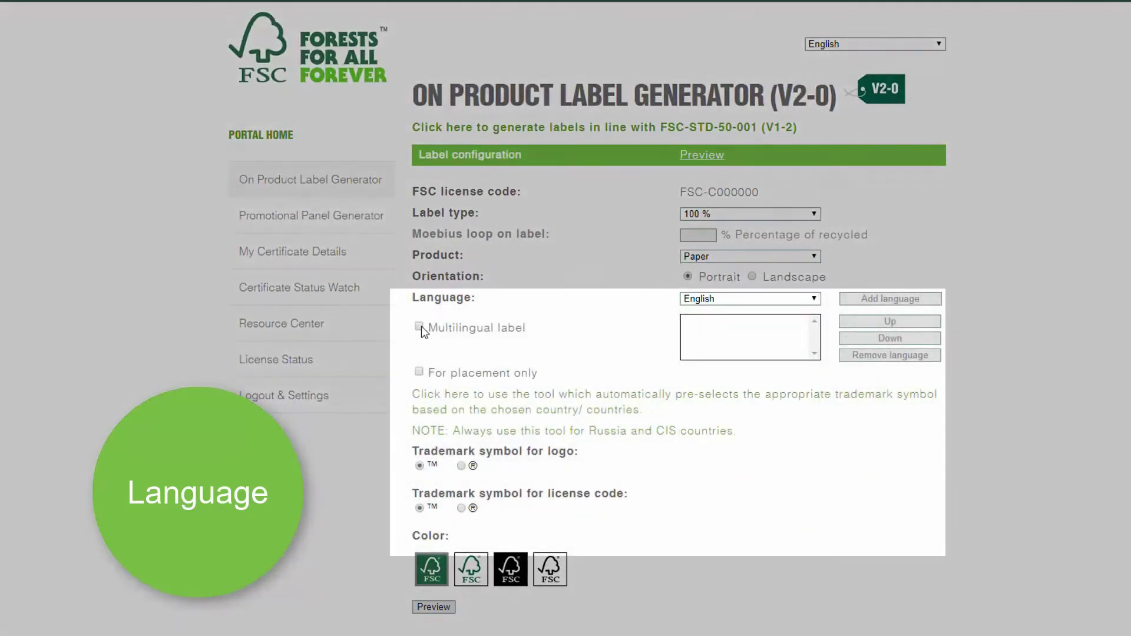
left_click(419, 327)
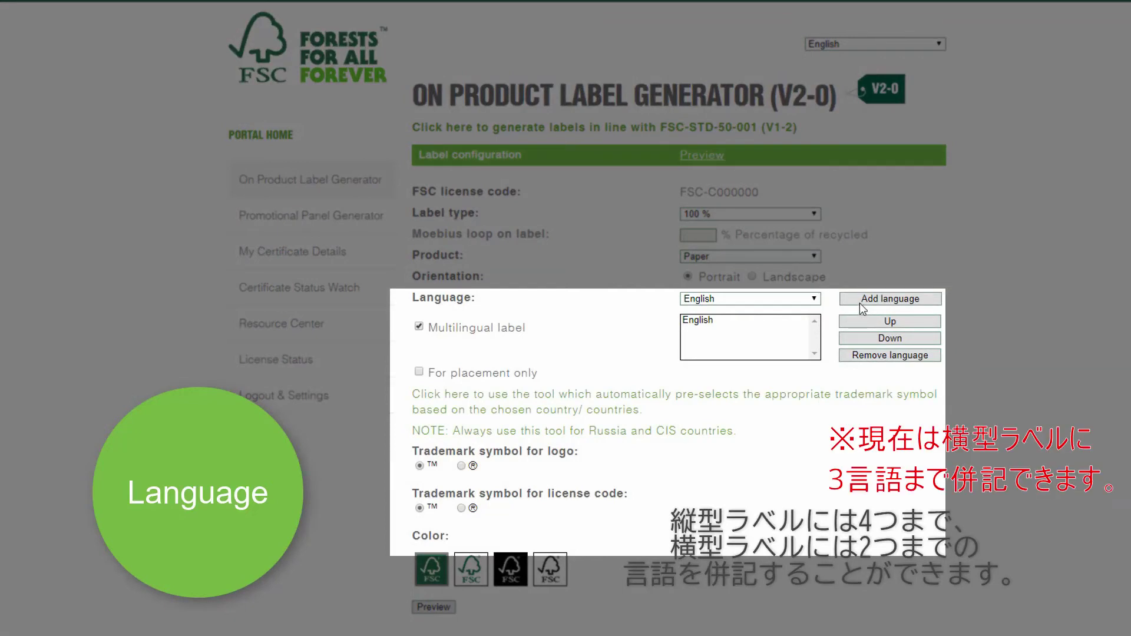
Step: Add French as a language, then remove it, and bring up the country trademark tool
left_click(812, 299)
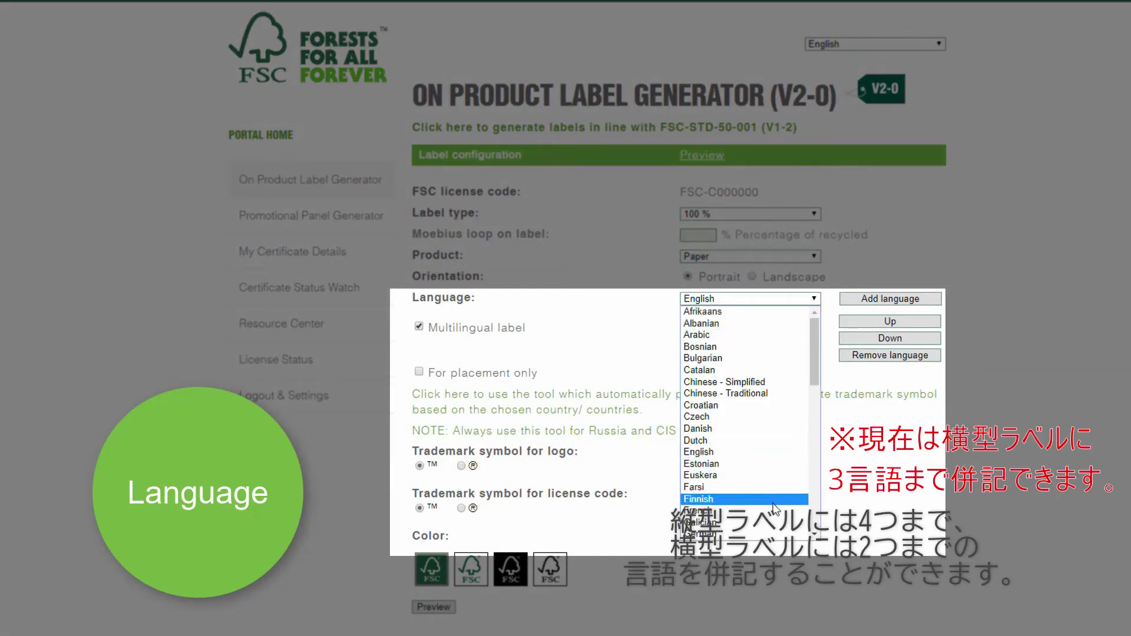
key("Escape")
key("f")
left_click(866, 300)
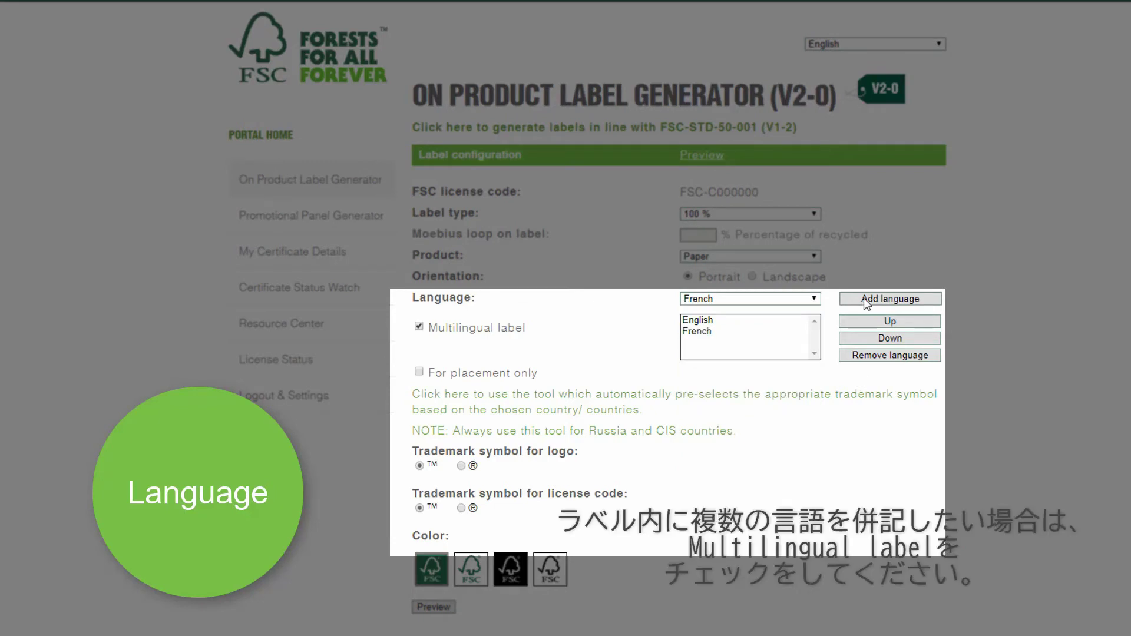
left_click(749, 335)
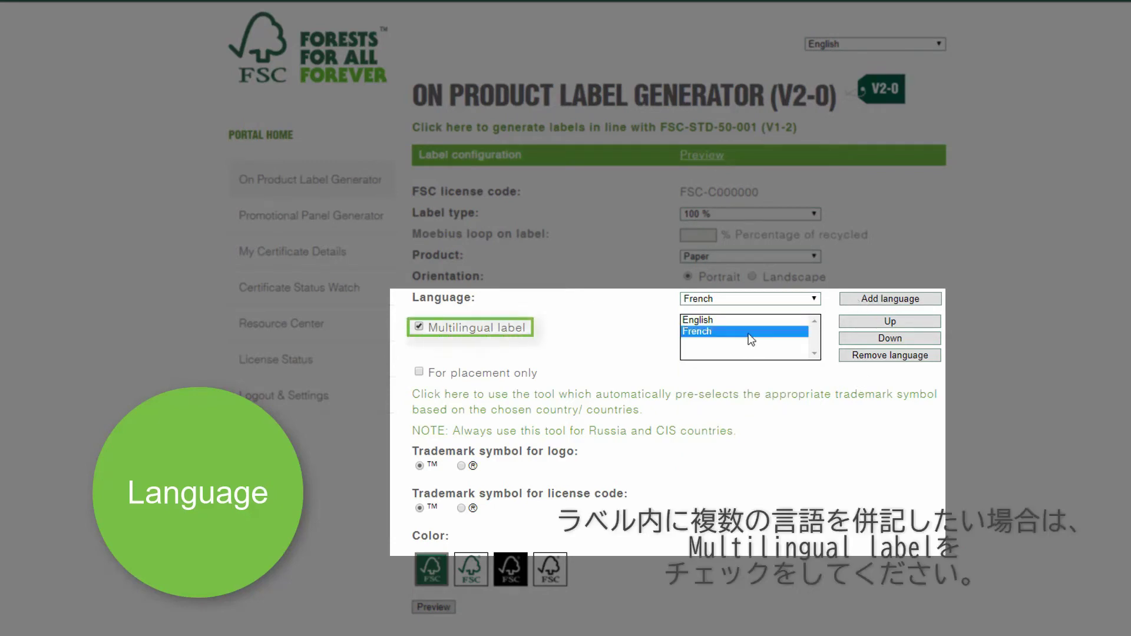
left_click(864, 357)
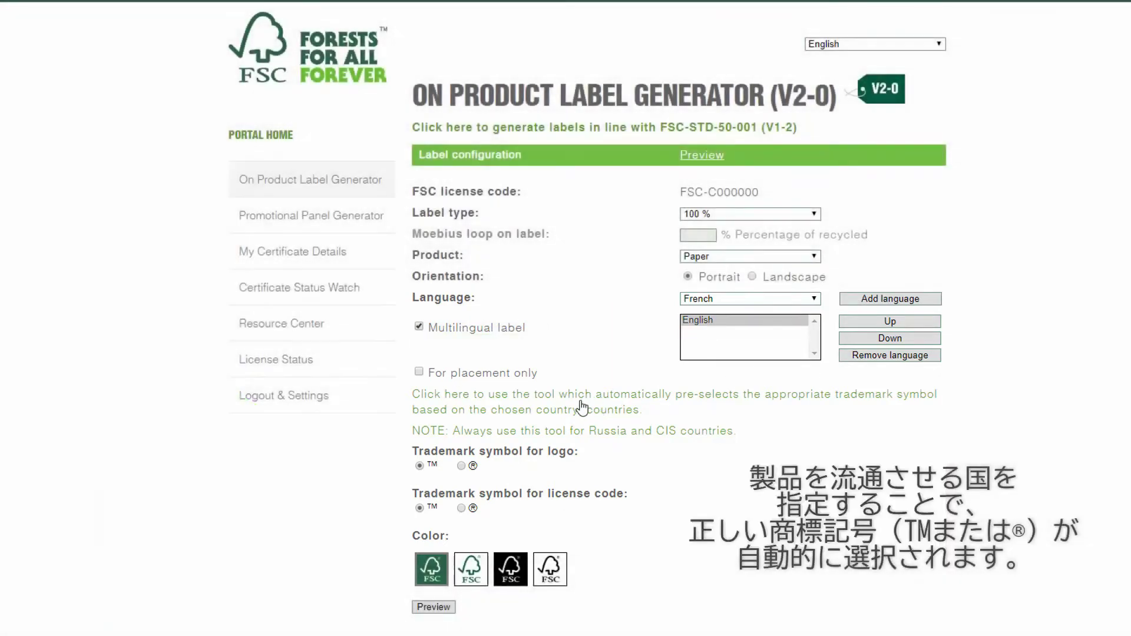
left_click(581, 403)
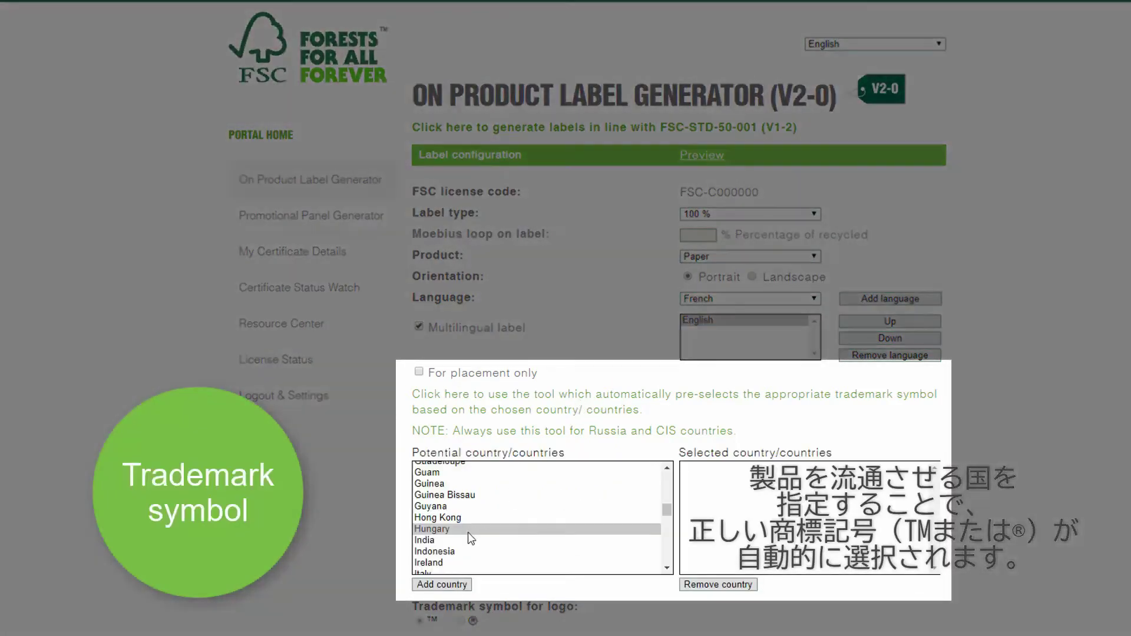
Step: Add Hungary and Germany to the selected countries so the ® symbol applies
left_click(464, 531)
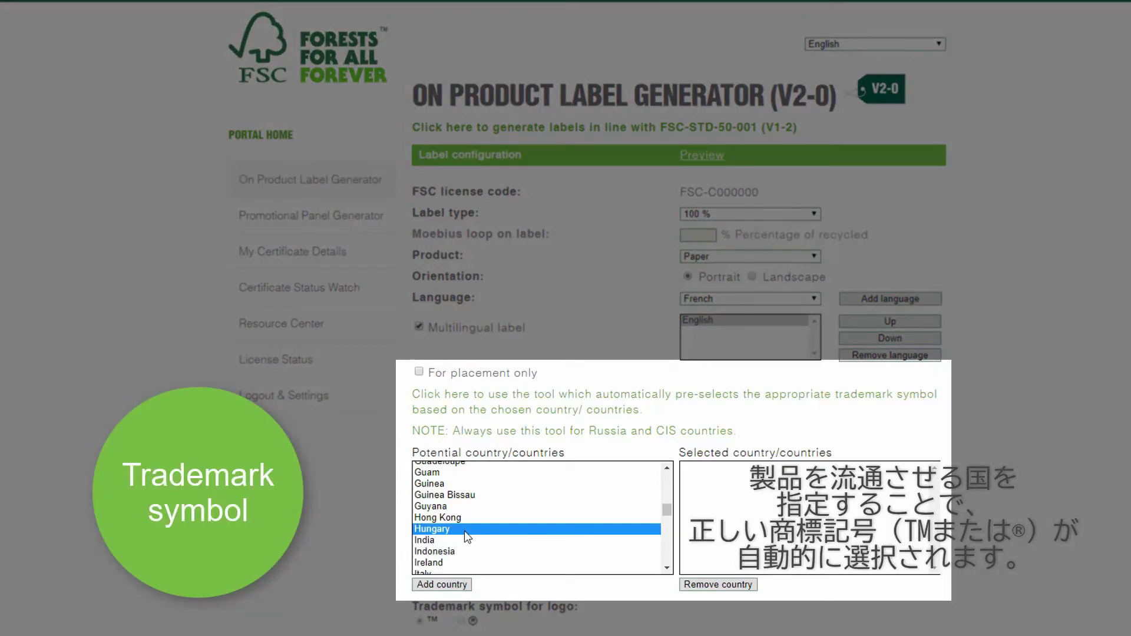
left_click(453, 585)
scroll(485, 514, "up", 2)
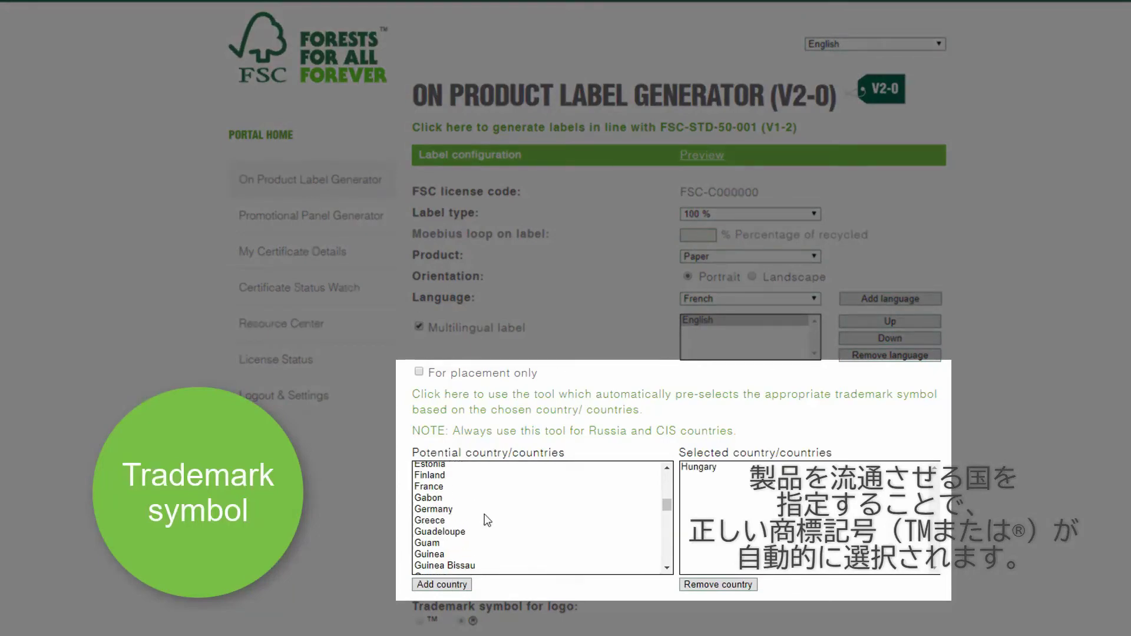
left_click(484, 510)
left_click(460, 584)
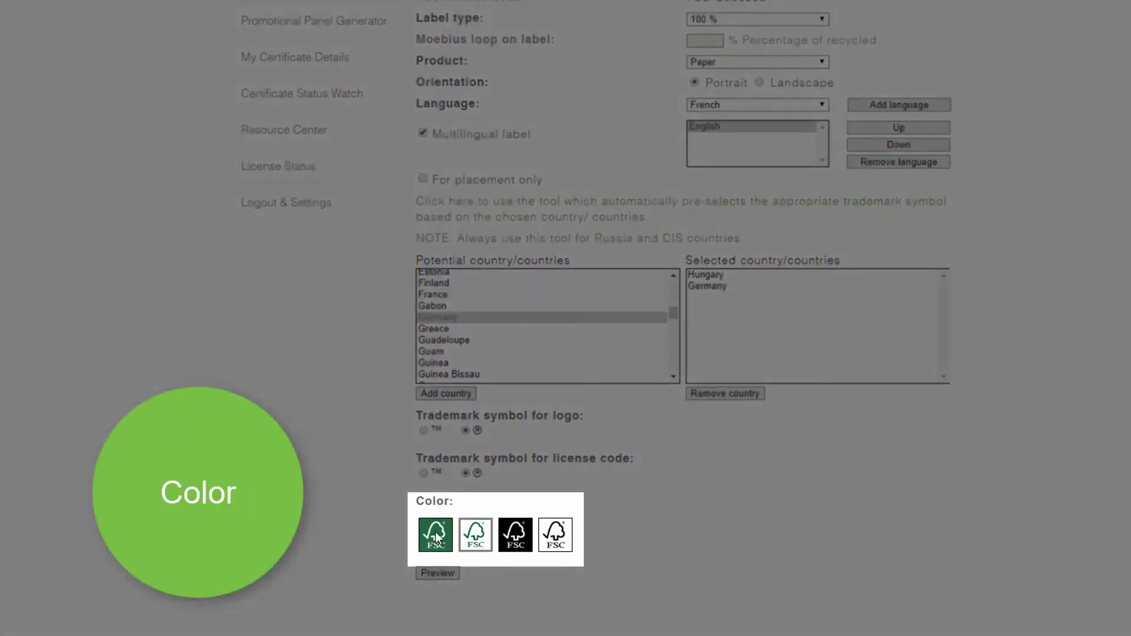
Step: Choose the green label colour
left_click(436, 536)
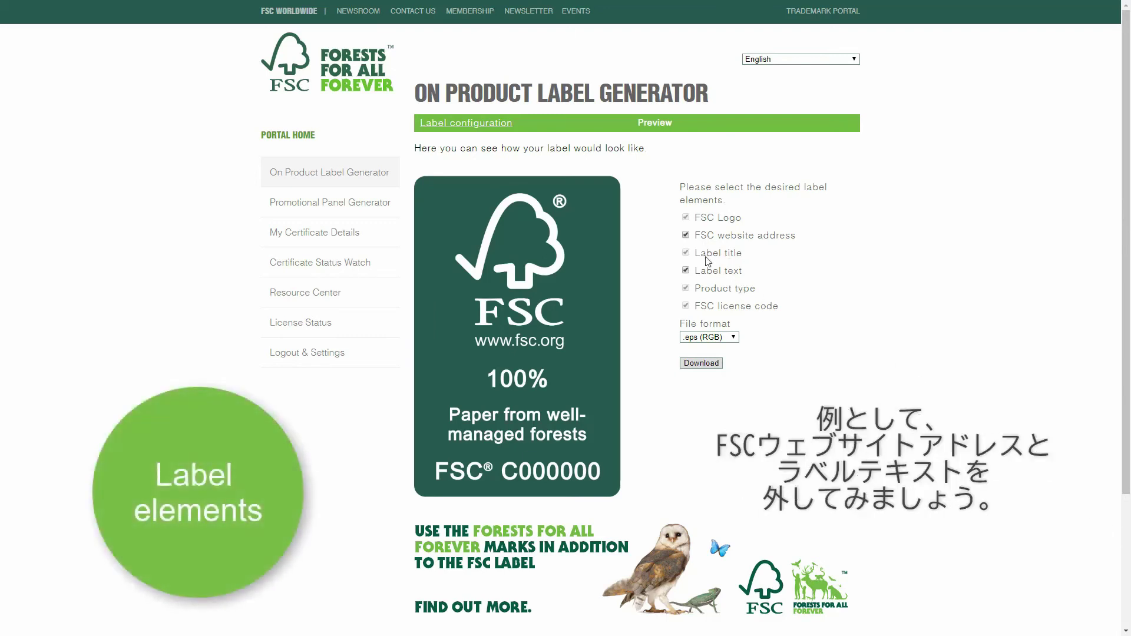
Step: Remove the website address and label text, keeping .eps (RGB) as the file format
left_click(685, 235)
left_click(686, 270)
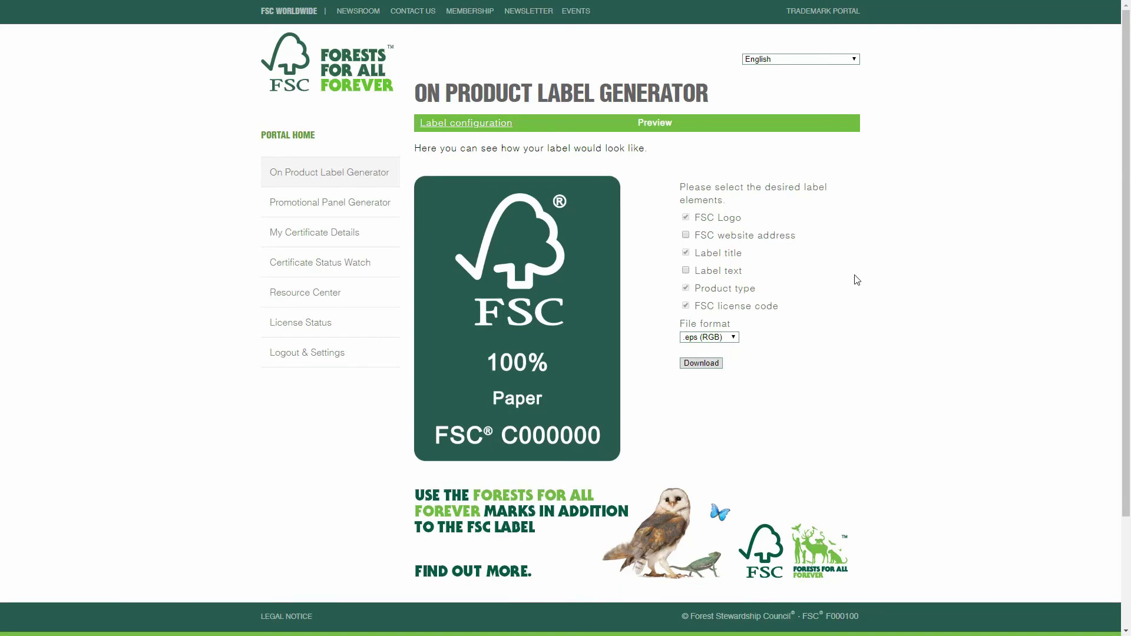
left_click(736, 339)
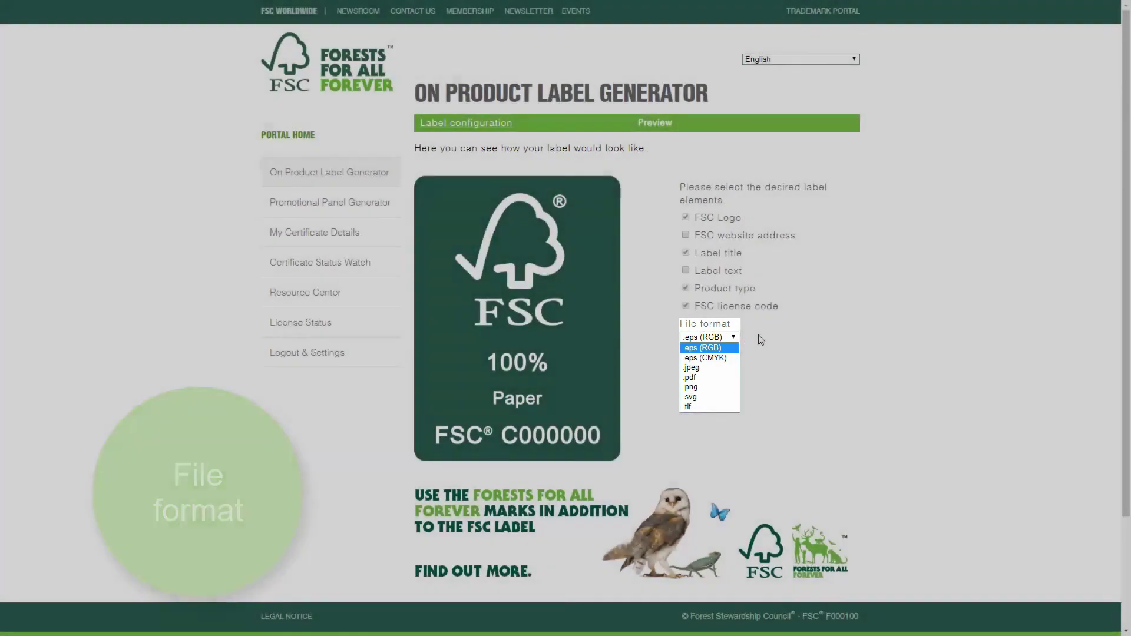
left_click(760, 340)
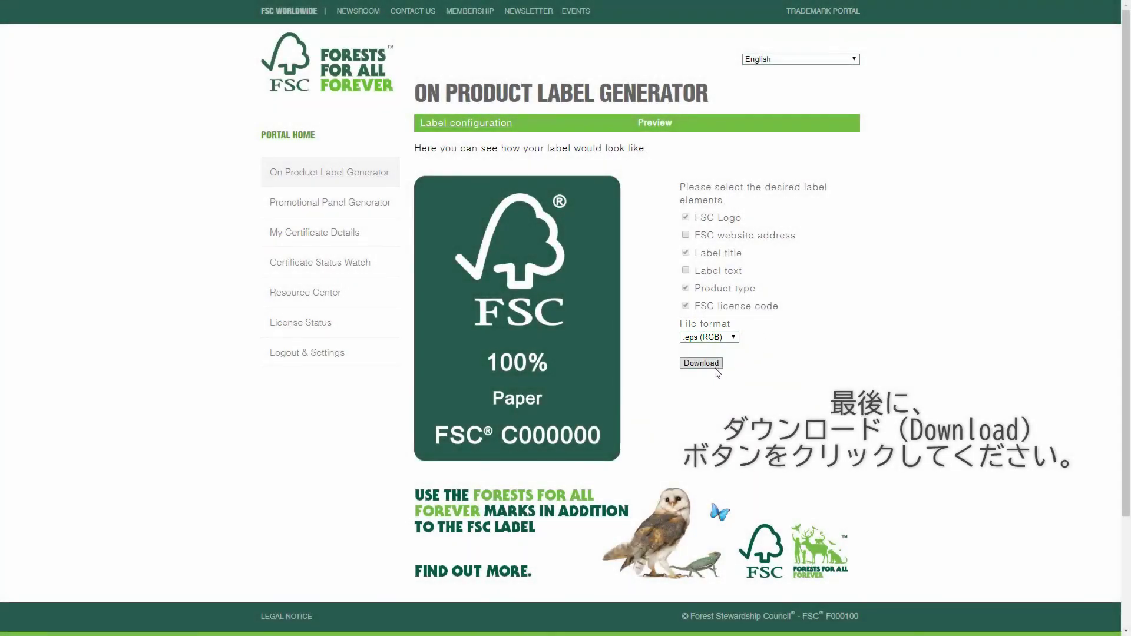